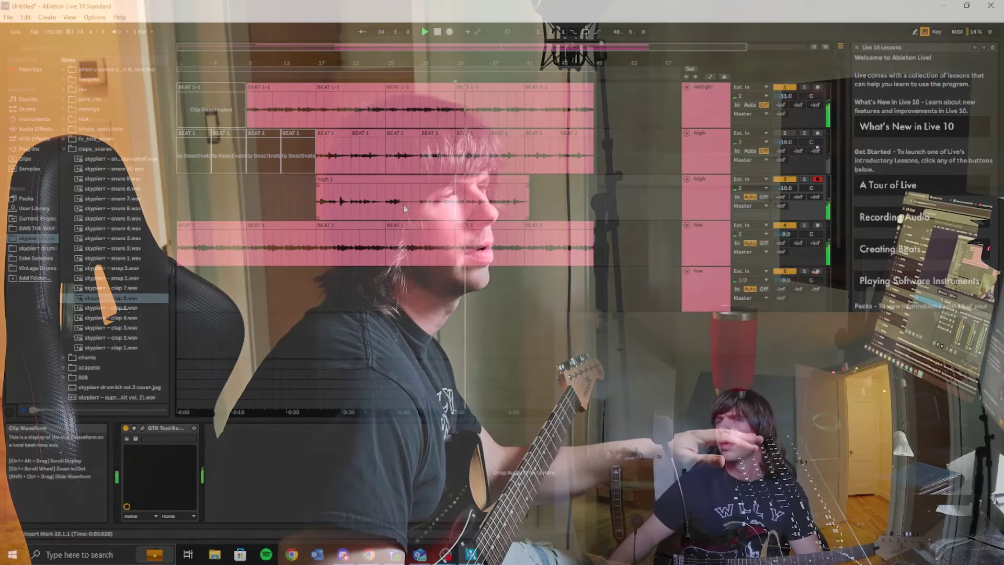
Separate the high 1 recording on the third track into an eight-bar clip from bar 33 to bar 41.
left_click(523, 211, "shift")
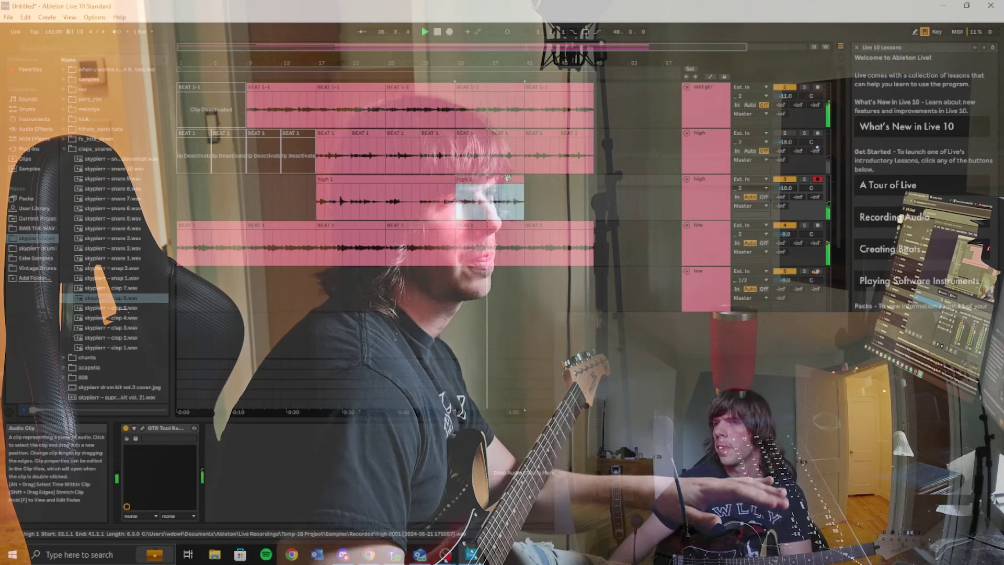
left_click(296, 446)
left_click(287, 442)
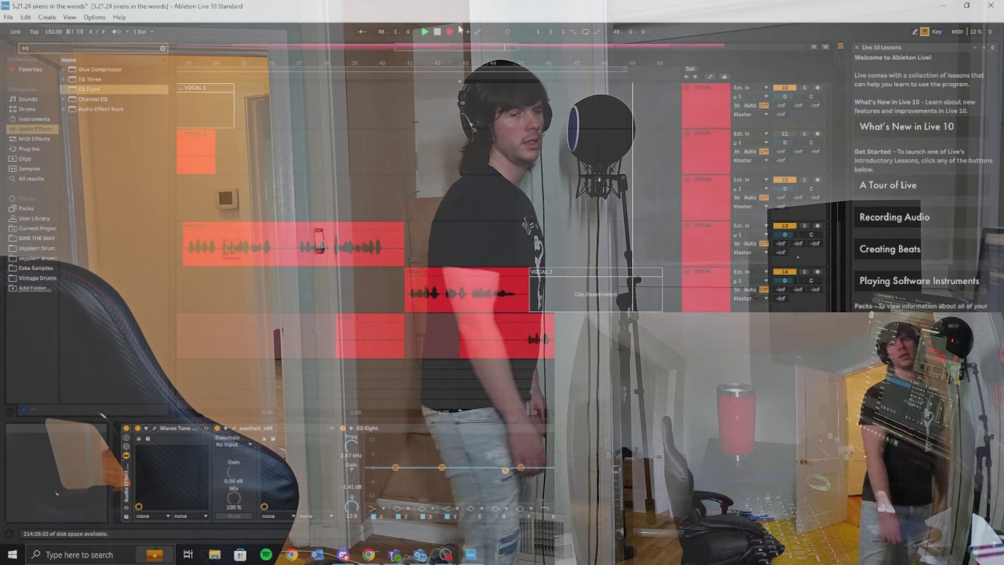
Record a vocal take on the armed vocal track directly below track 14.
key("space")
left_click(531, 337)
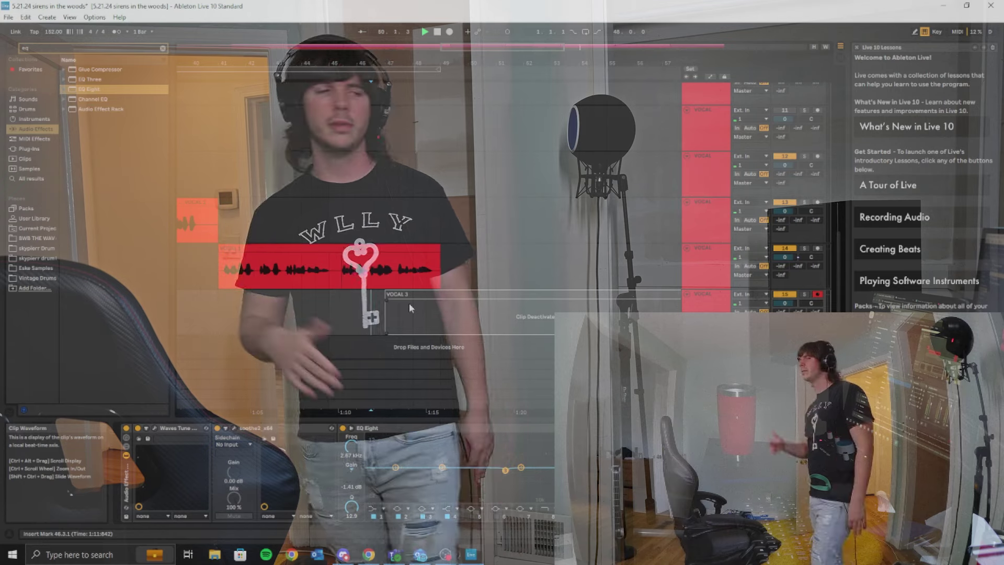
left_click(450, 31)
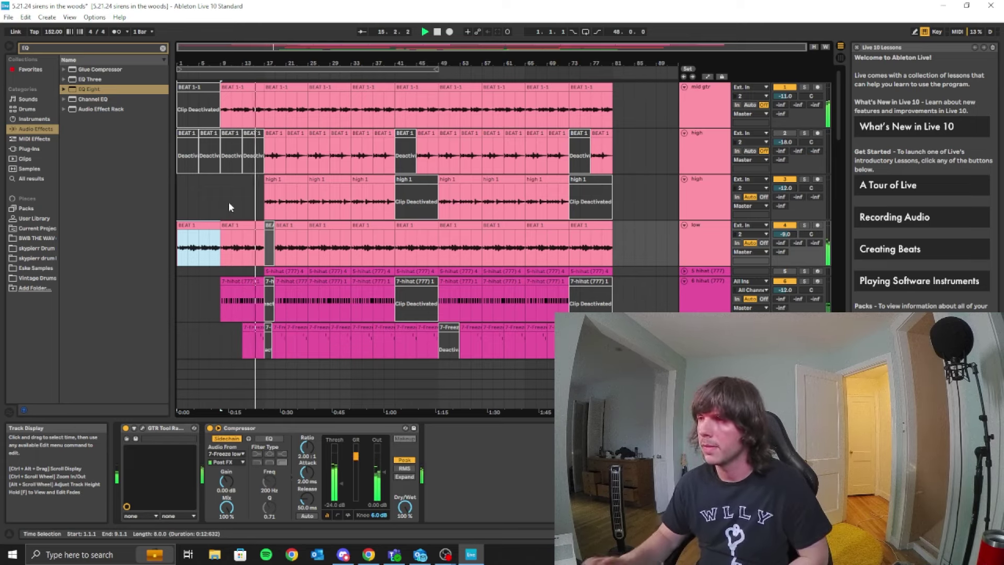
Set the 6 hihat track's volume to -14 dB and raise the sidechain compressor's threshold on the low track.
left_click(785, 188)
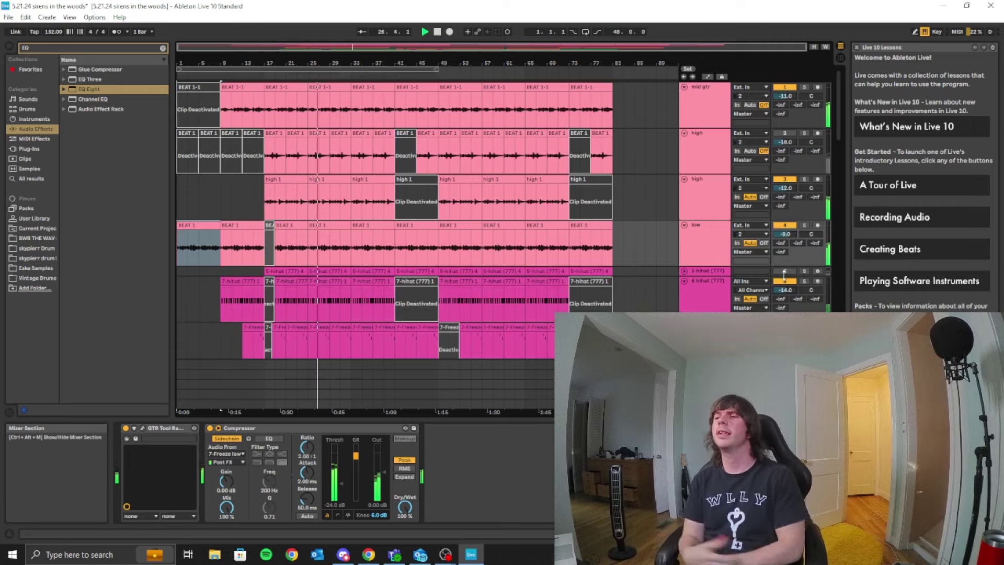
left_click(711, 284)
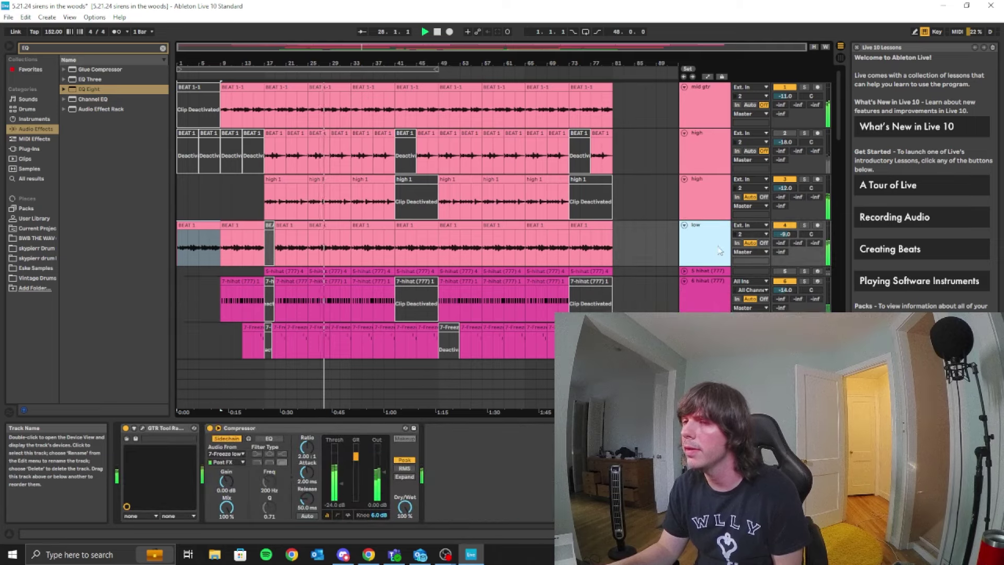
Select vocal tracks 9 to 14 and collapse them all to minimal height in the arrangement.
scroll(711, 293, "down", 1)
scroll(706, 297, "down", 2)
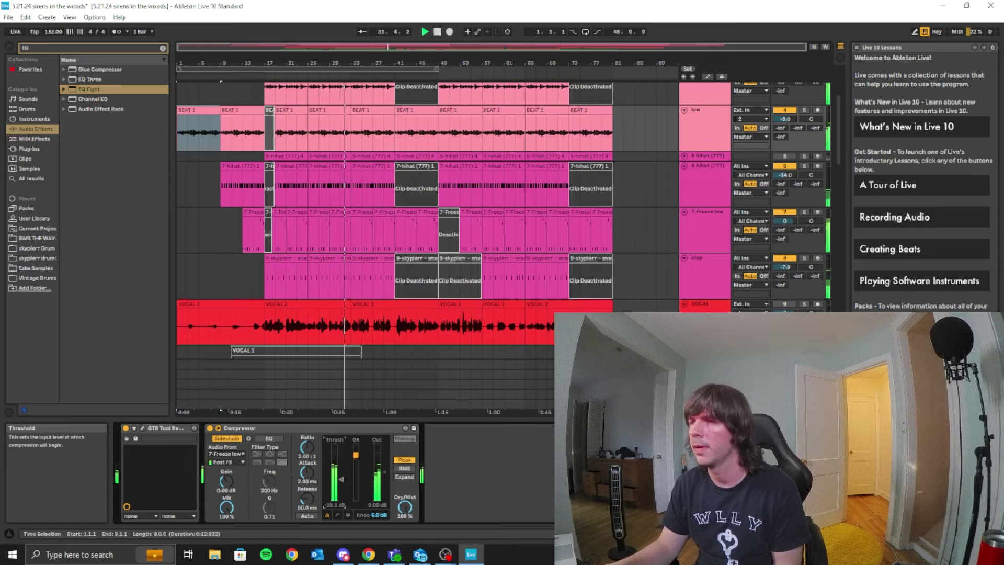
scroll(710, 284, "down", 3)
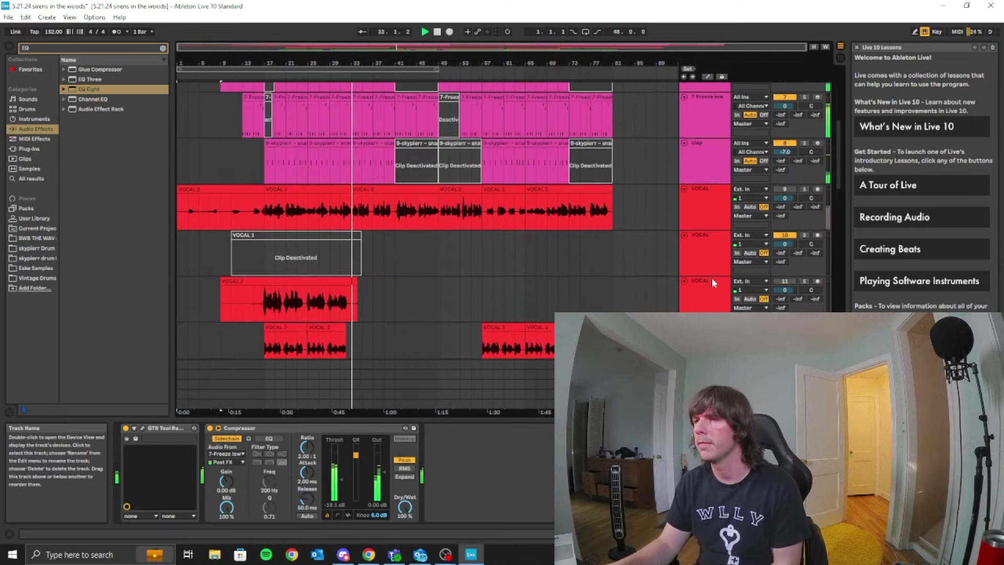
scroll(712, 282, "down", 6)
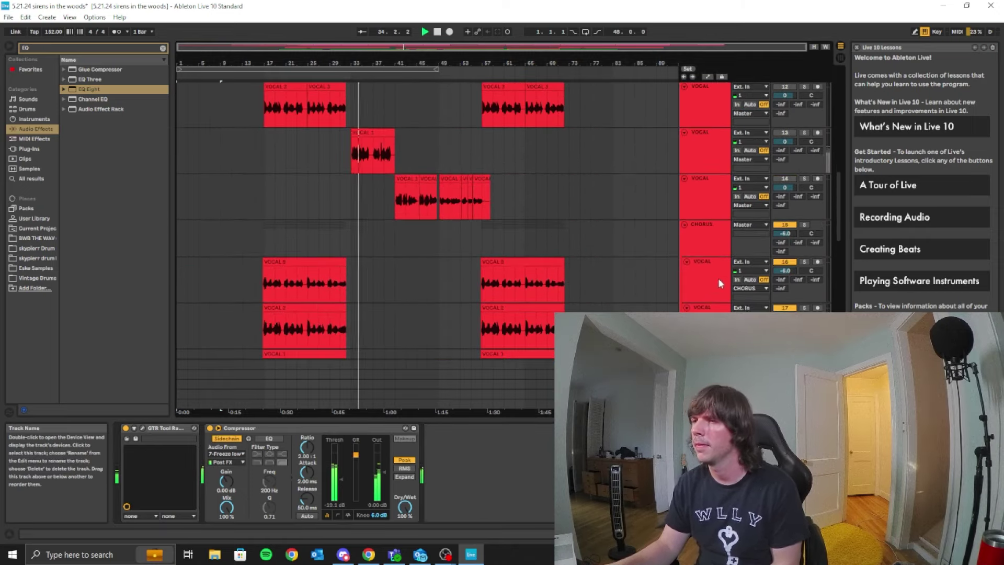
left_click(719, 278)
scroll(713, 250, "up", 4)
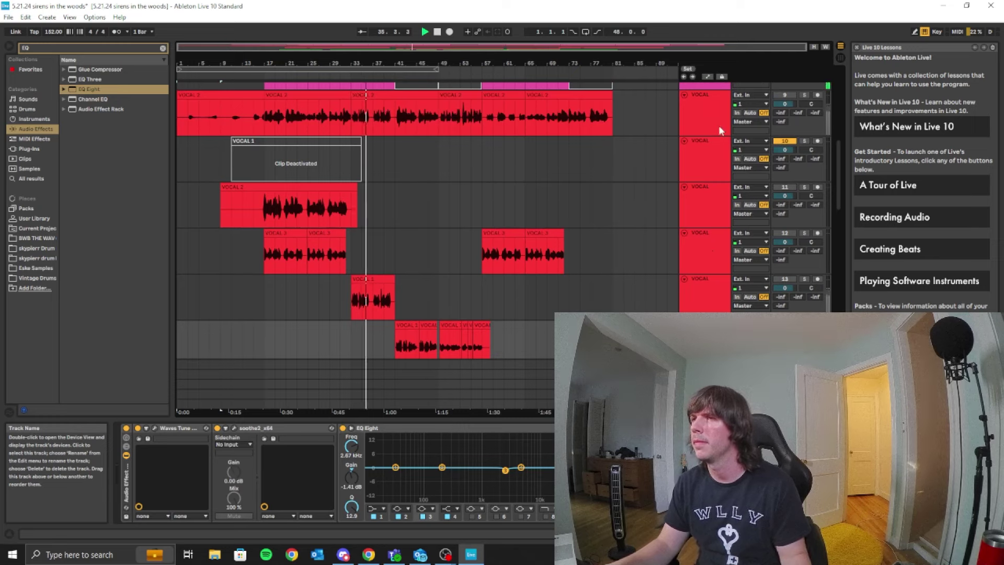
left_click(720, 130, "shift")
left_click(684, 95)
Raise the RCompressor threshold on the first vocal track of the VERSE1 group and close the plug-in window.
left_click(702, 173)
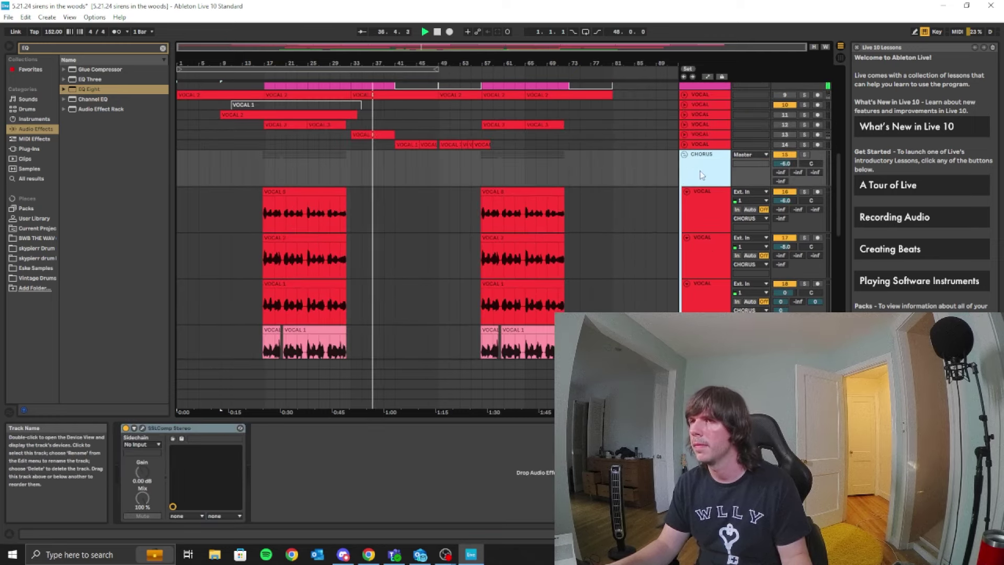
scroll(666, 208, "down", 3)
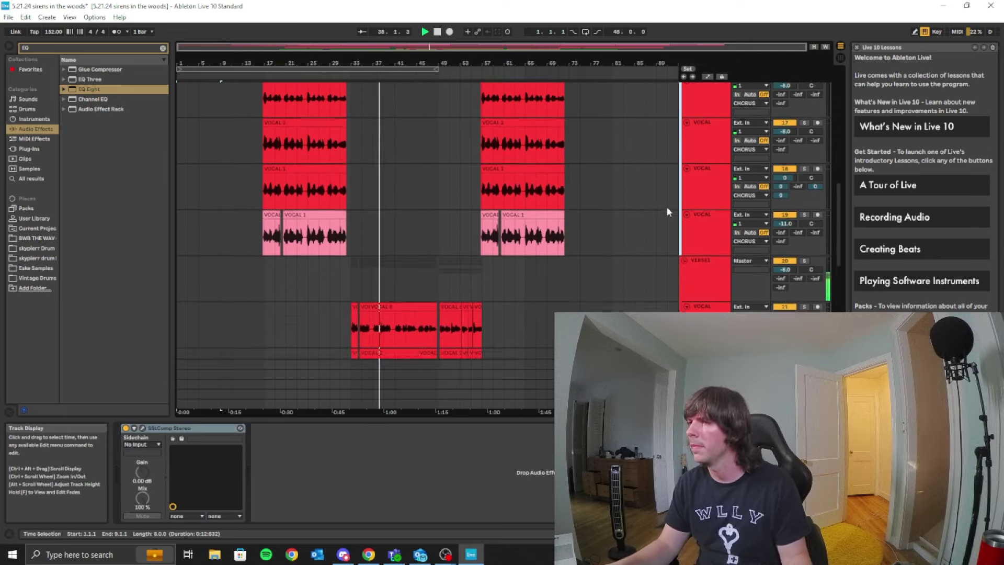
scroll(667, 208, "down", 1)
left_click(666, 217)
scroll(607, 231, "down", 2)
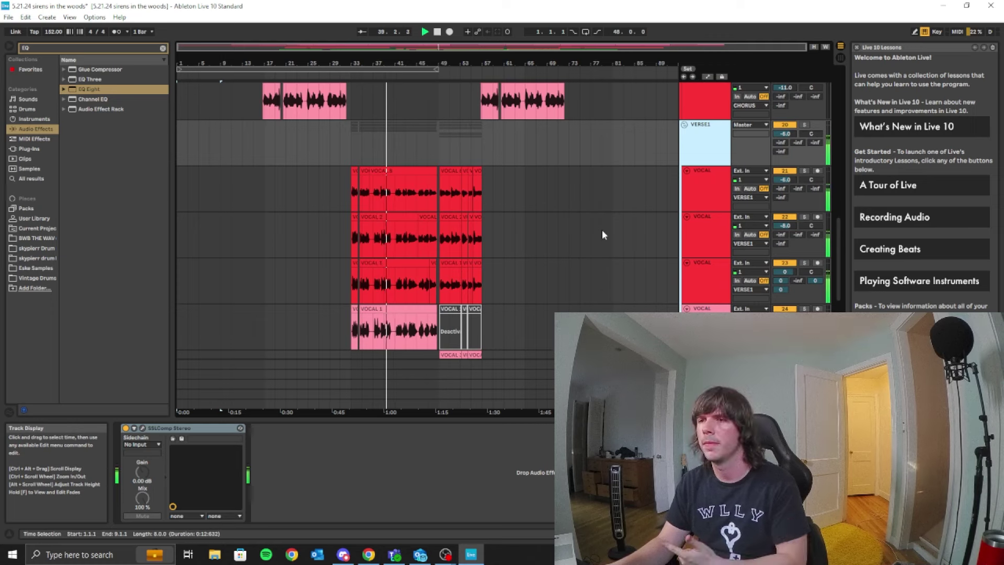
left_click(707, 193)
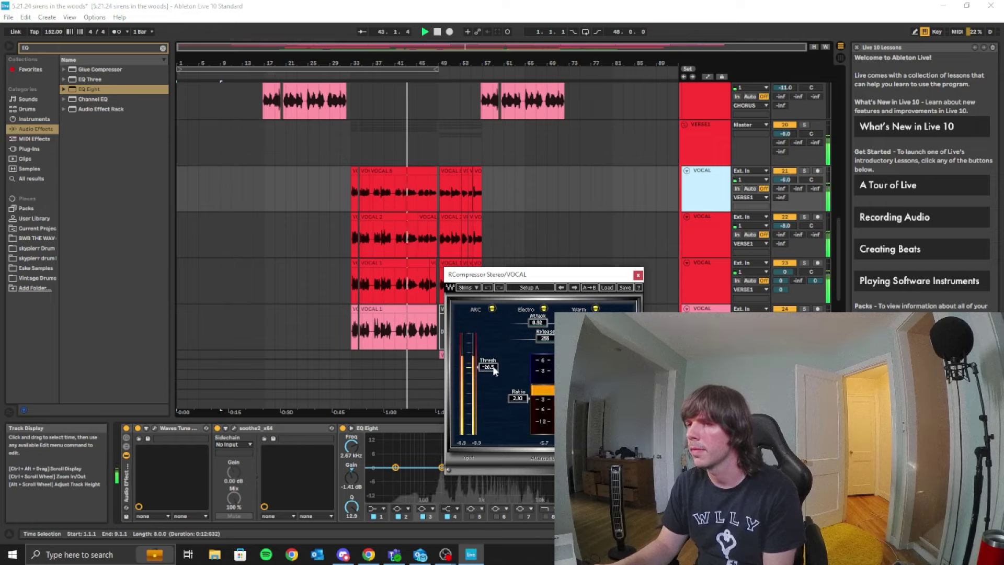
left_click_drag(469, 365, 469, 362)
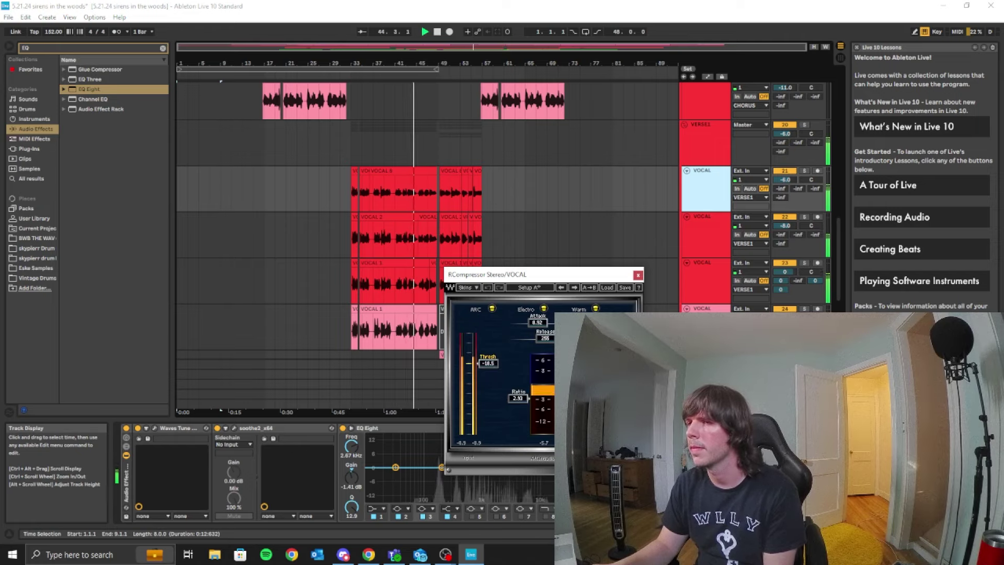
key("0")
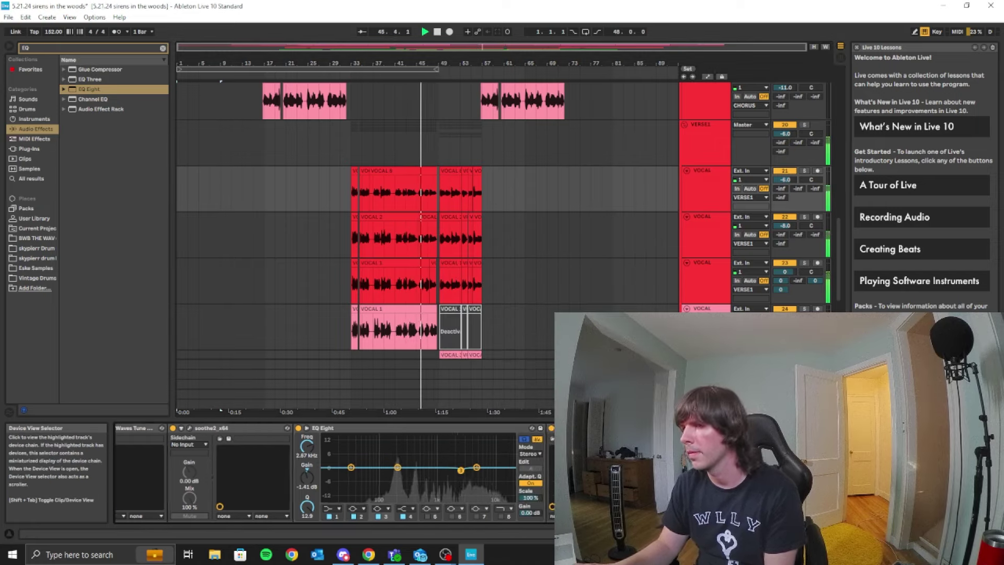
scroll(335, 471, "right", 5)
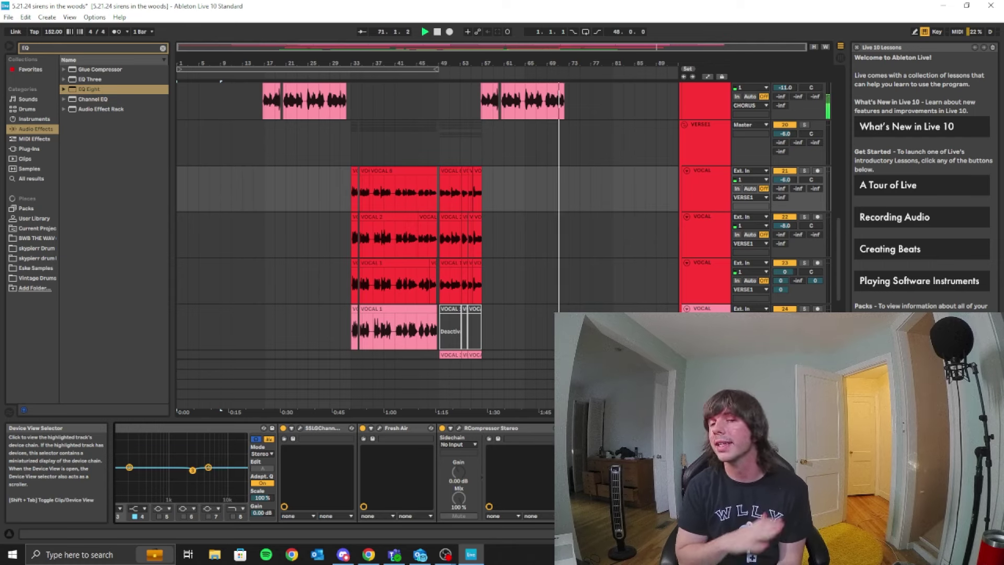
Automate a track volume fade down to -20 dB over the final clip of the 7 Freeze low track, ending at bar 81.
scroll(579, 288, "up", 10)
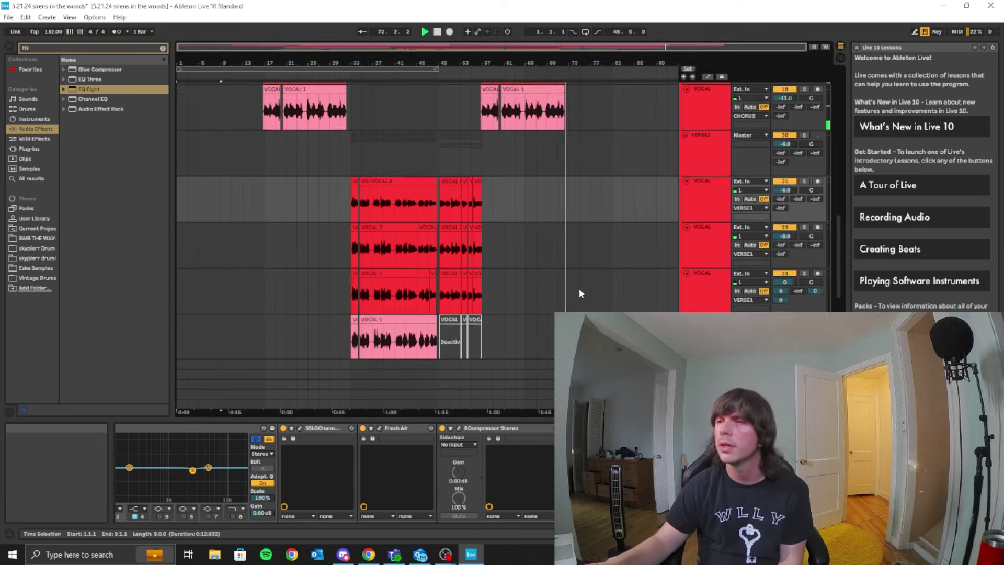
scroll(609, 277, "up", 5)
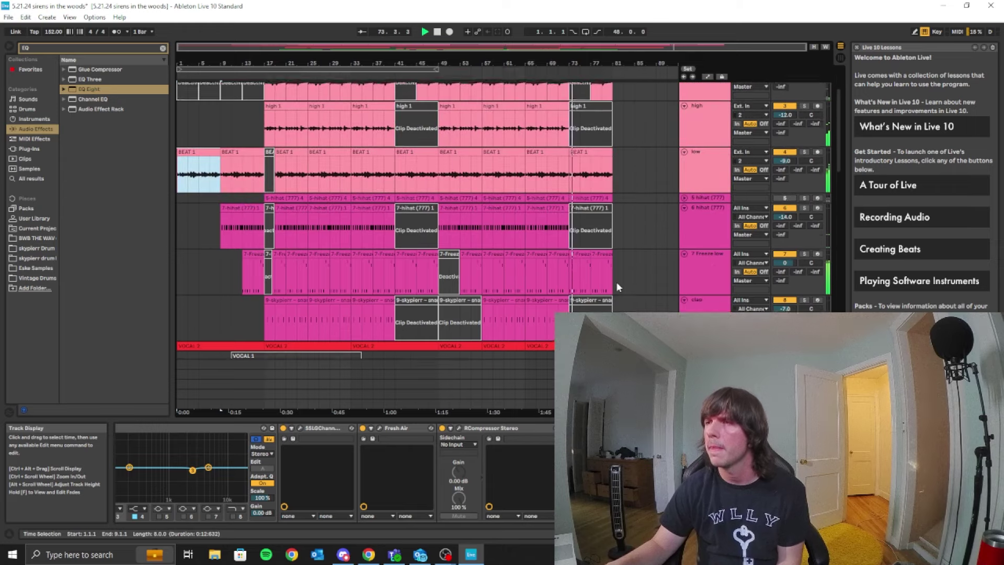
scroll(619, 285, "down", 1)
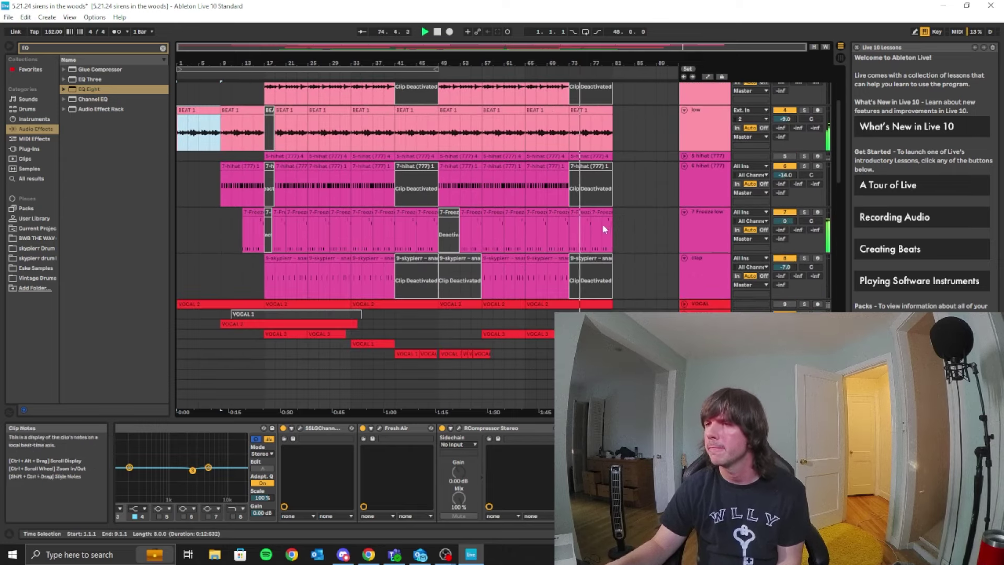
left_click(601, 215)
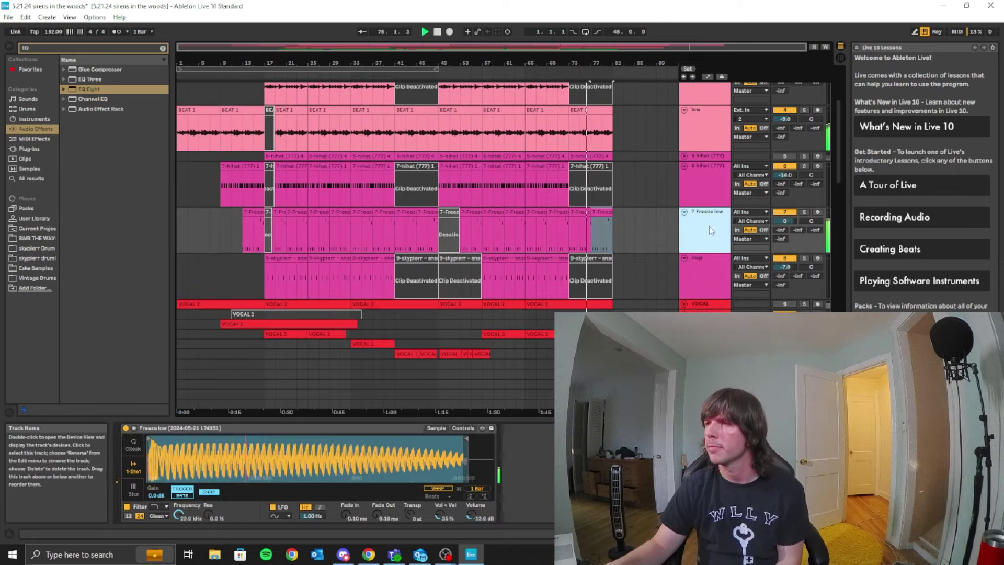
key("a")
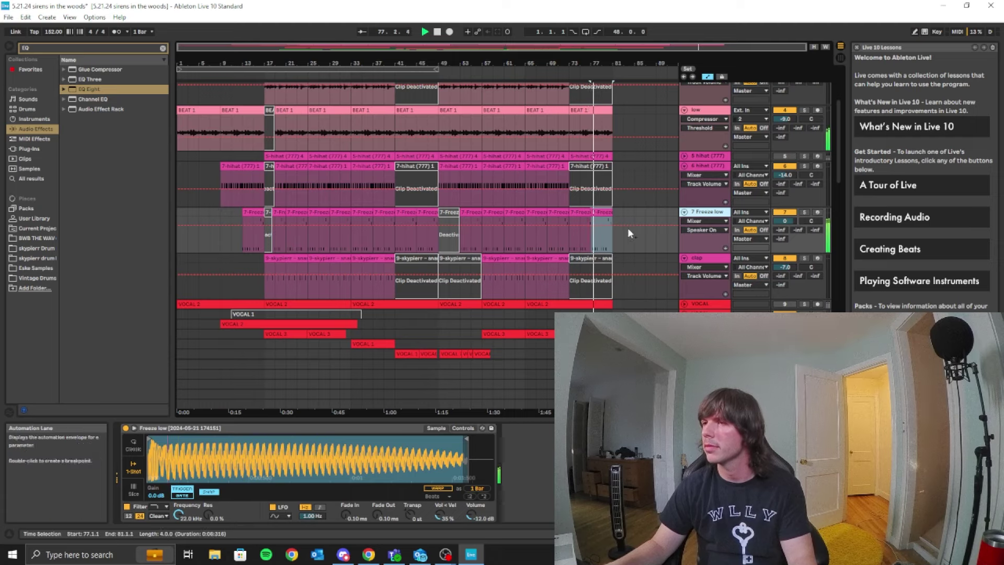
left_click(701, 230)
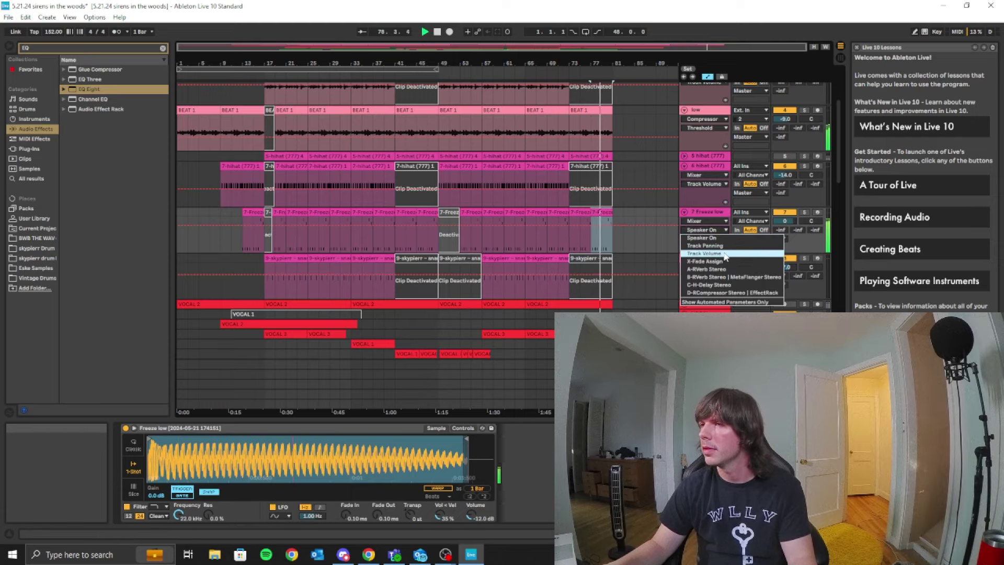
left_click(704, 253)
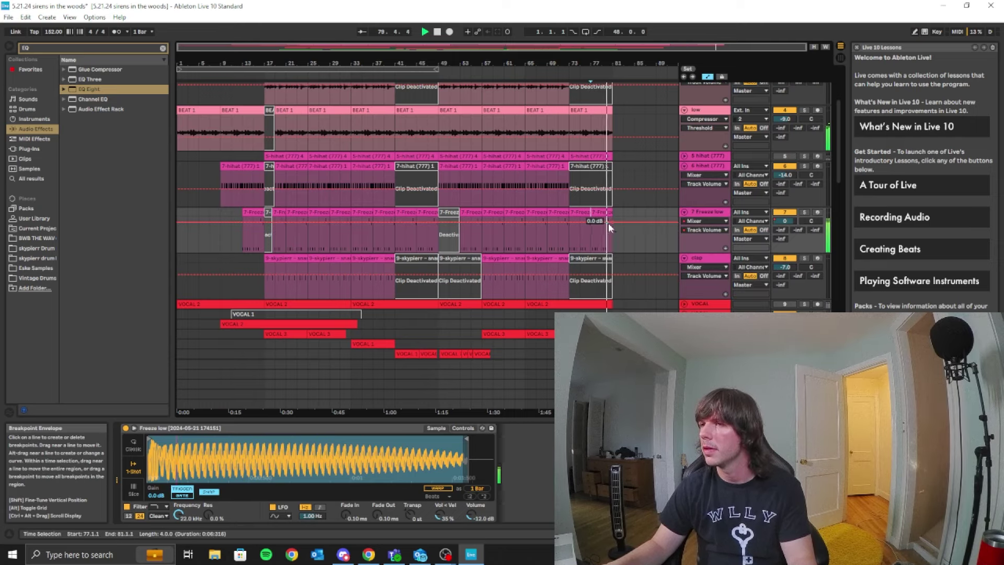
left_click_drag(610, 222, 611, 238)
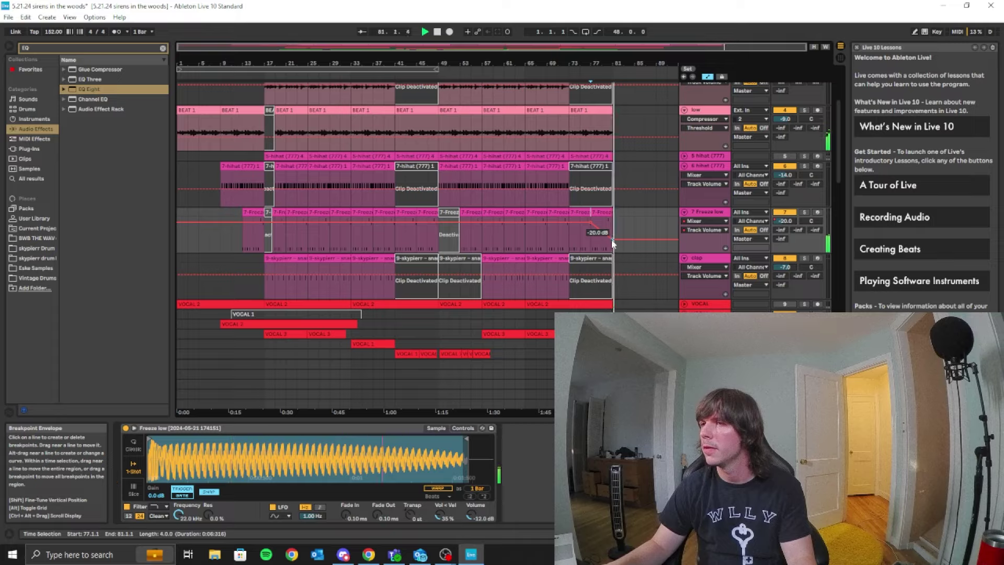
key("a")
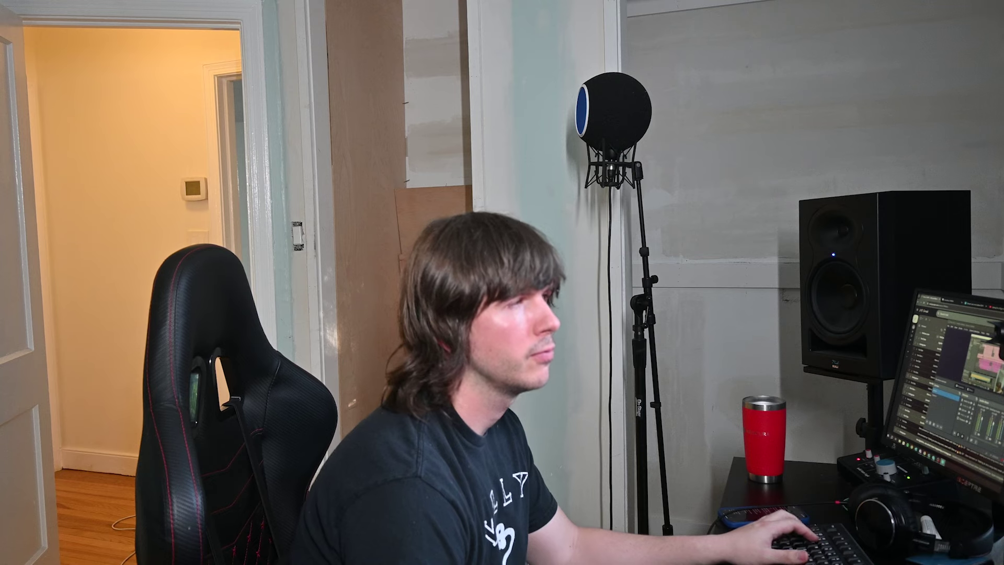